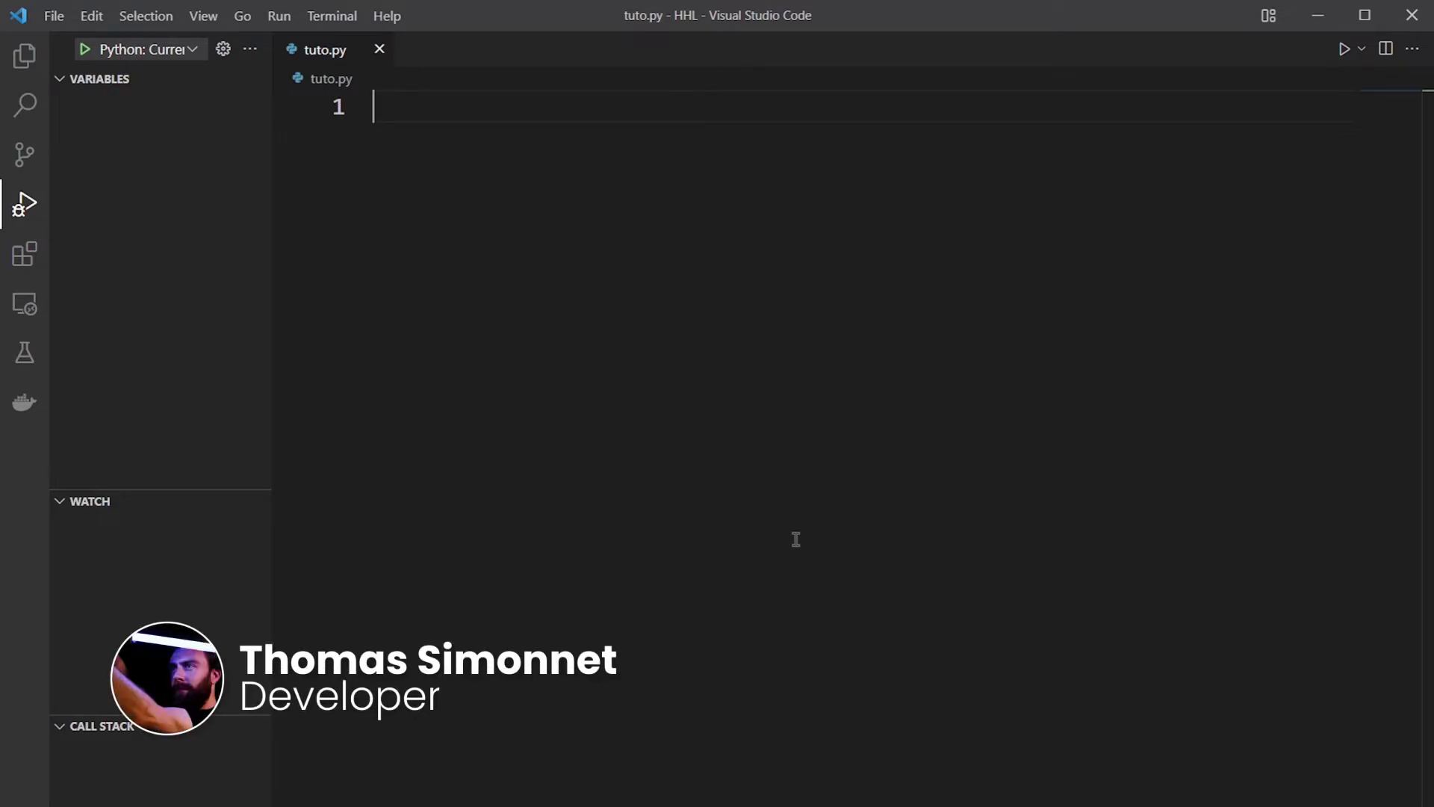
pyautogui.write('imp')
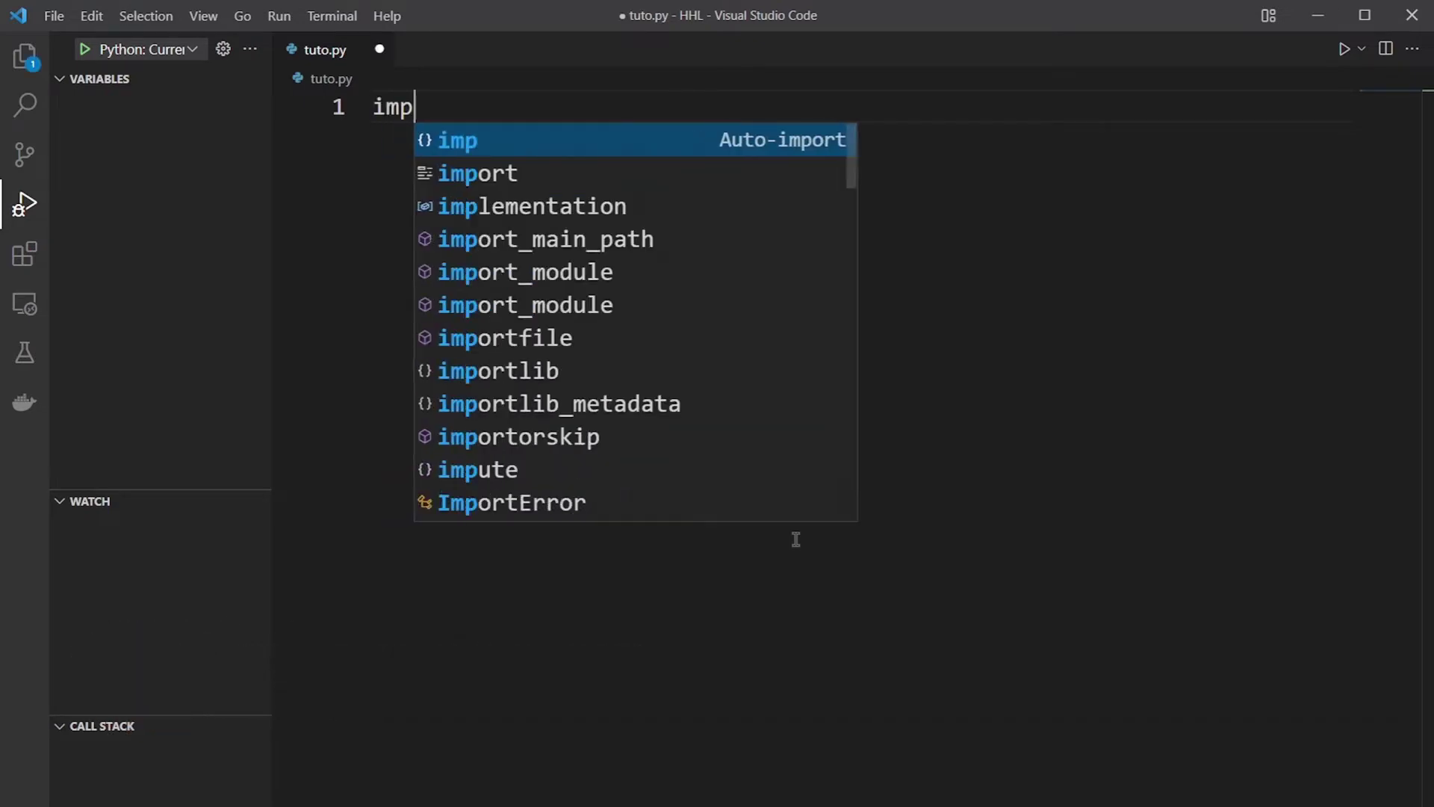
pyautogui.write('ort Har')
# Step: Write 'import HarfangHighLevel as hl' and 'hl.Init(512, 512)' in tuto.py
pyautogui.press('Down')
pyautogui.press('Return')
pyautogui.write('a')
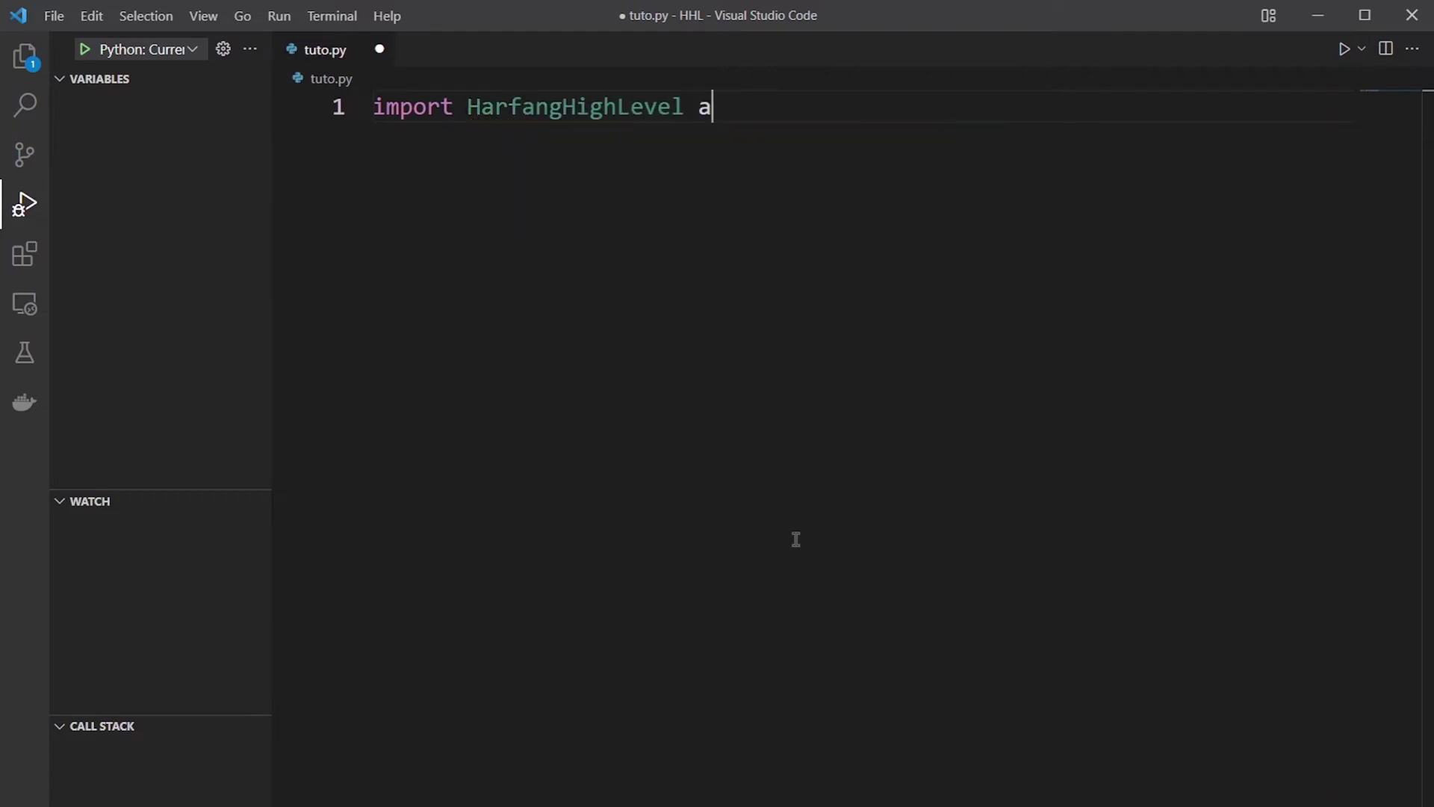
pyautogui.write('s hl')
pyautogui.press('Return')
pyautogui.press('Return')
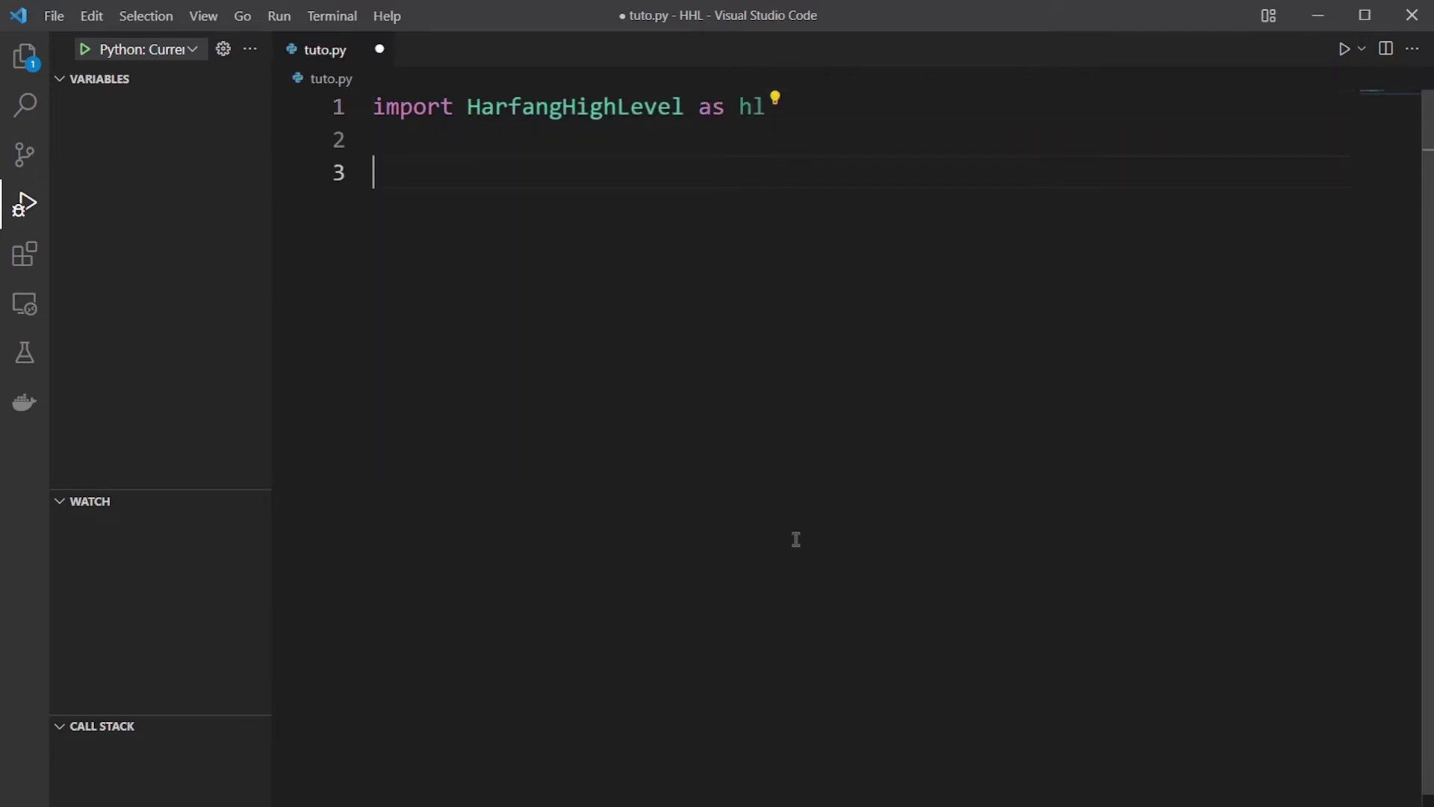
pyautogui.write('hl.Init(')
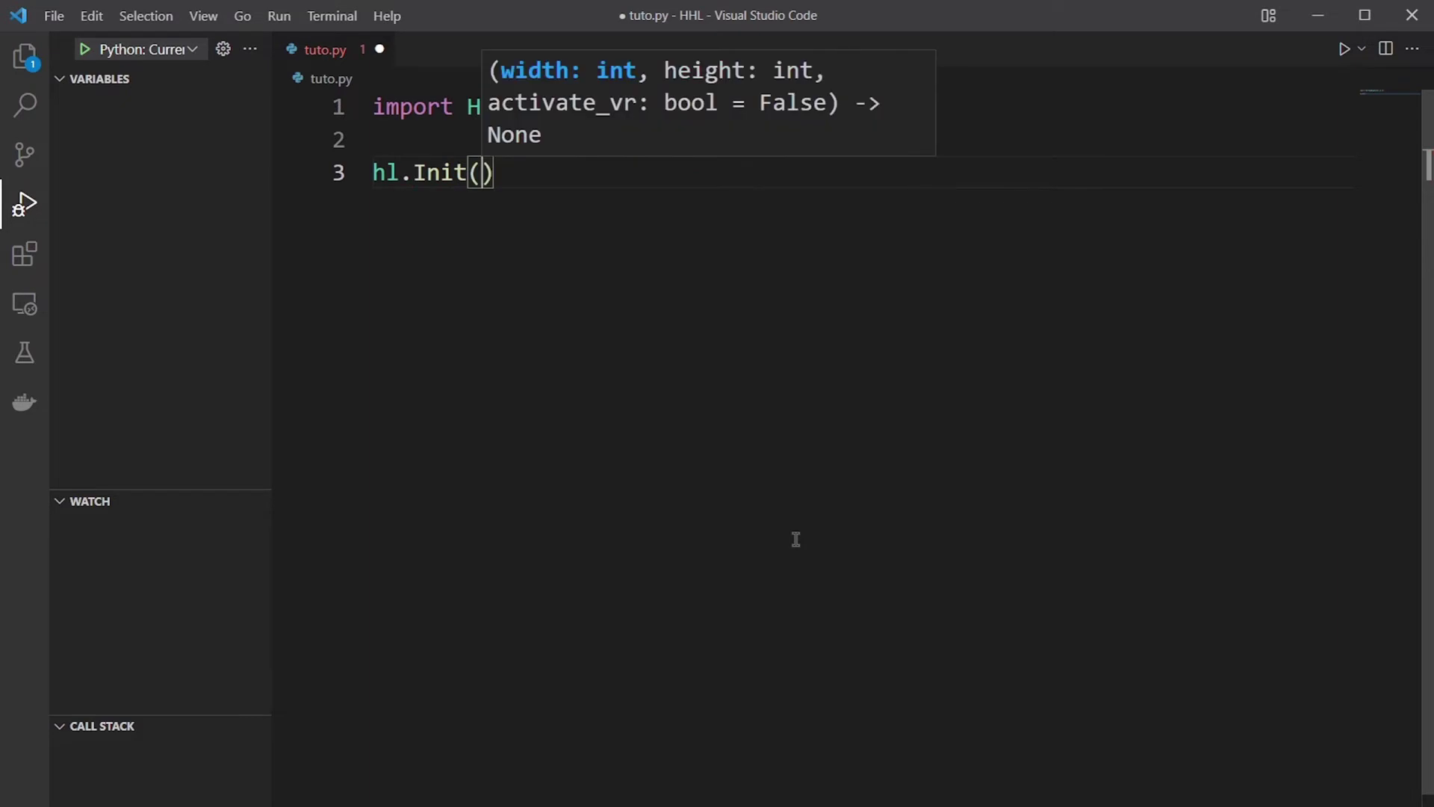
pyautogui.write('512, 512')
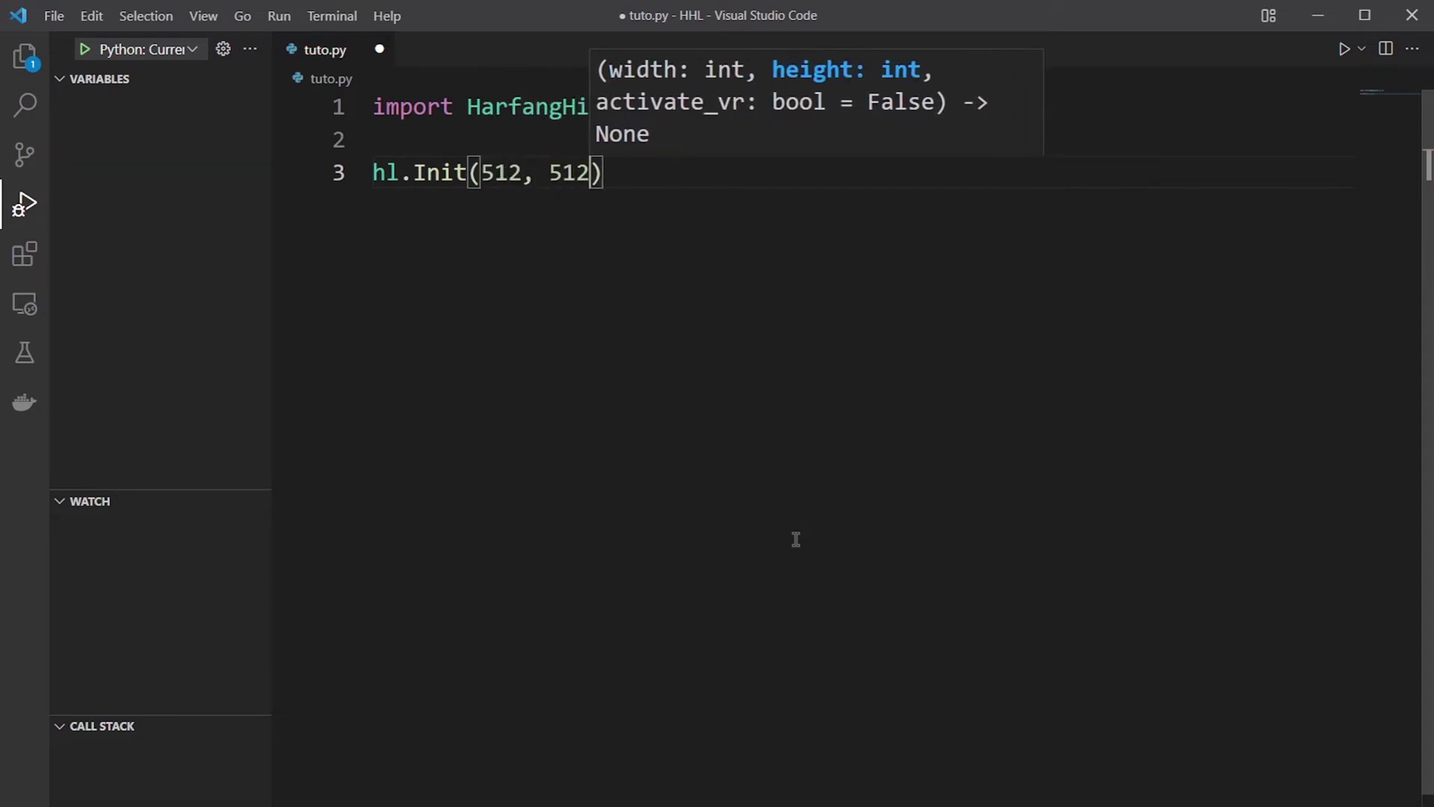
pyautogui.write(')')
pyautogui.press('Return')
pyautogui.press('Return')
pyautogui.write('wh')
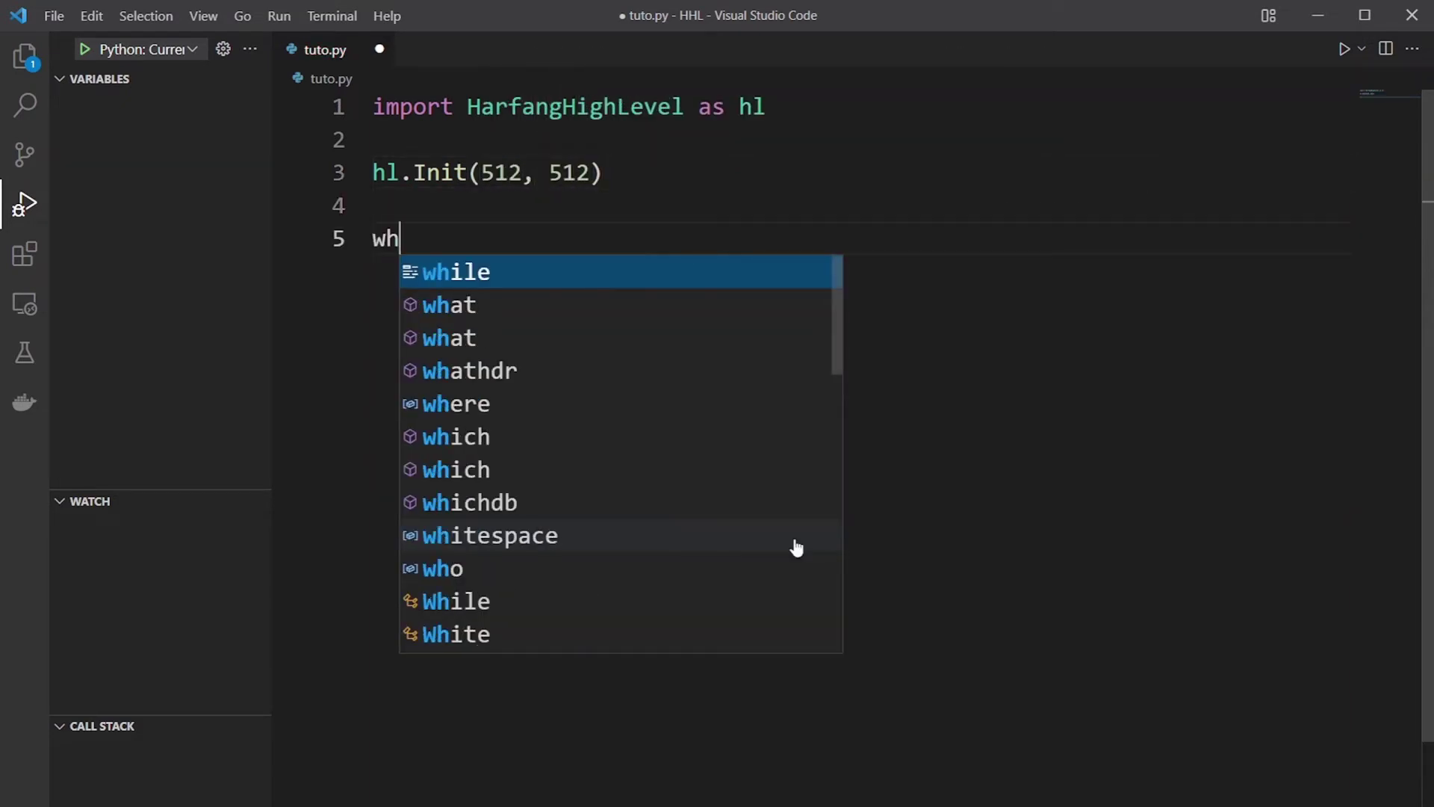
pyautogui.write('ile not ')
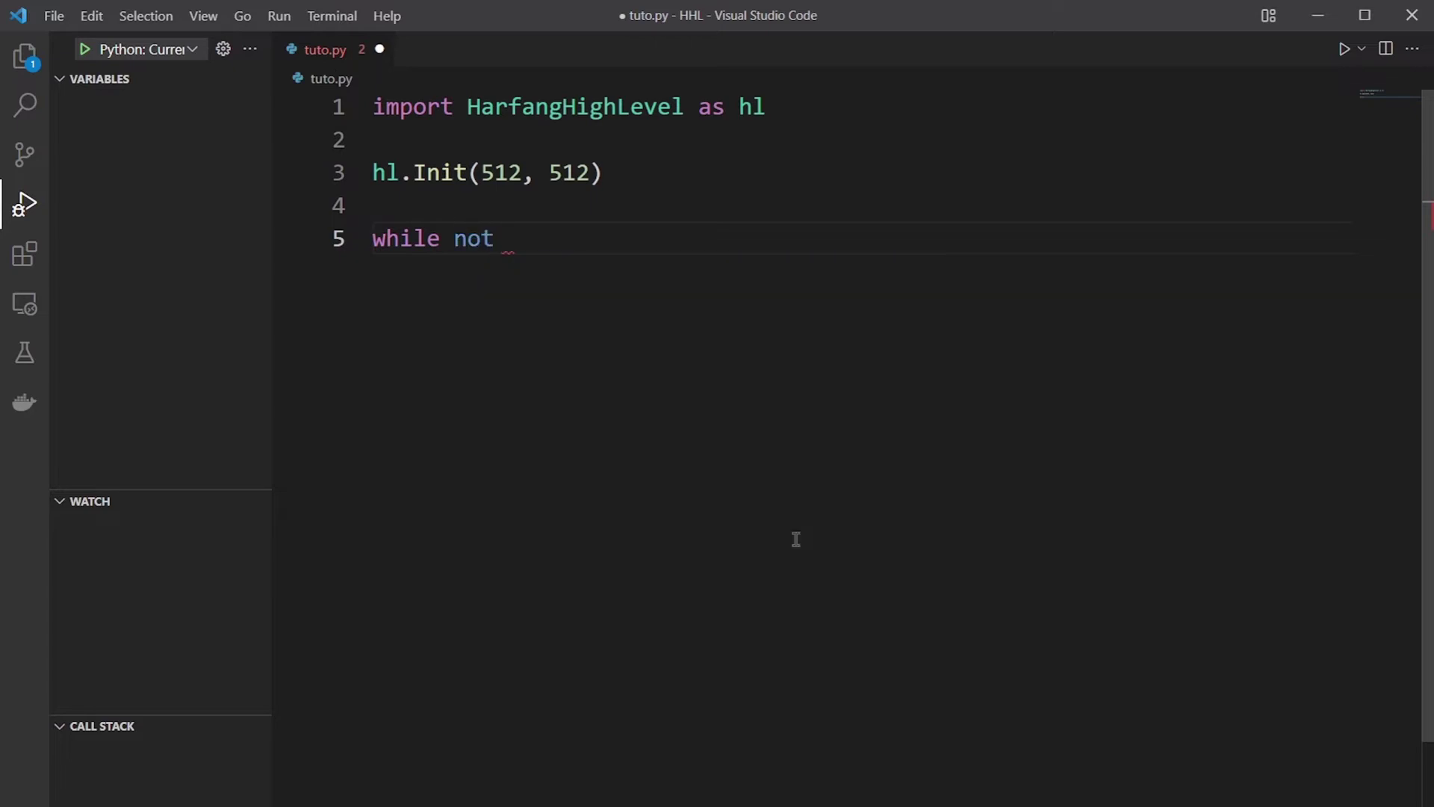
pyautogui.write('hl.U')
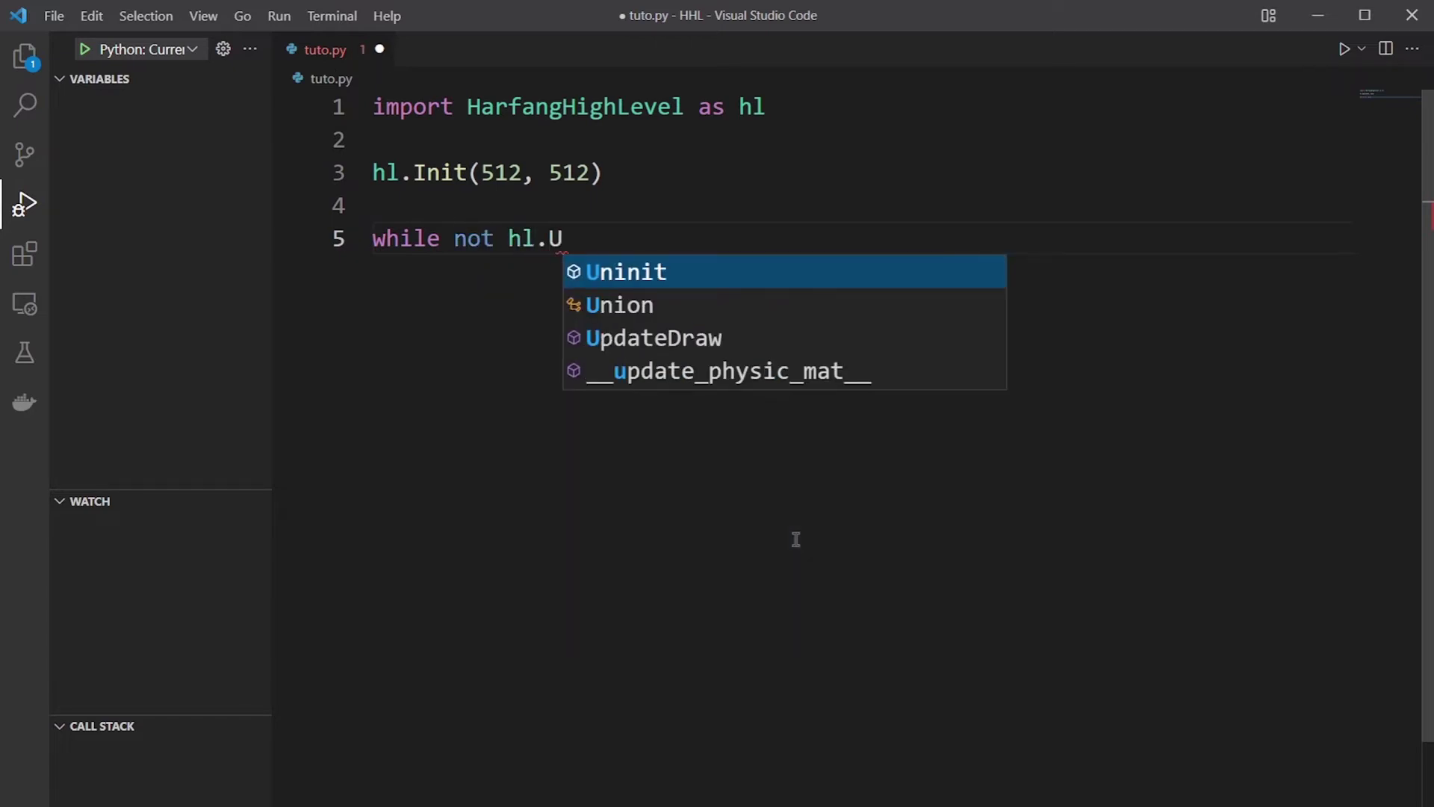
pyautogui.write('p')
# Step: Write the 'while not hl.UpdateDraw():' loop header and start its indented body
pyautogui.press('Tab')
pyautogui.write('(')
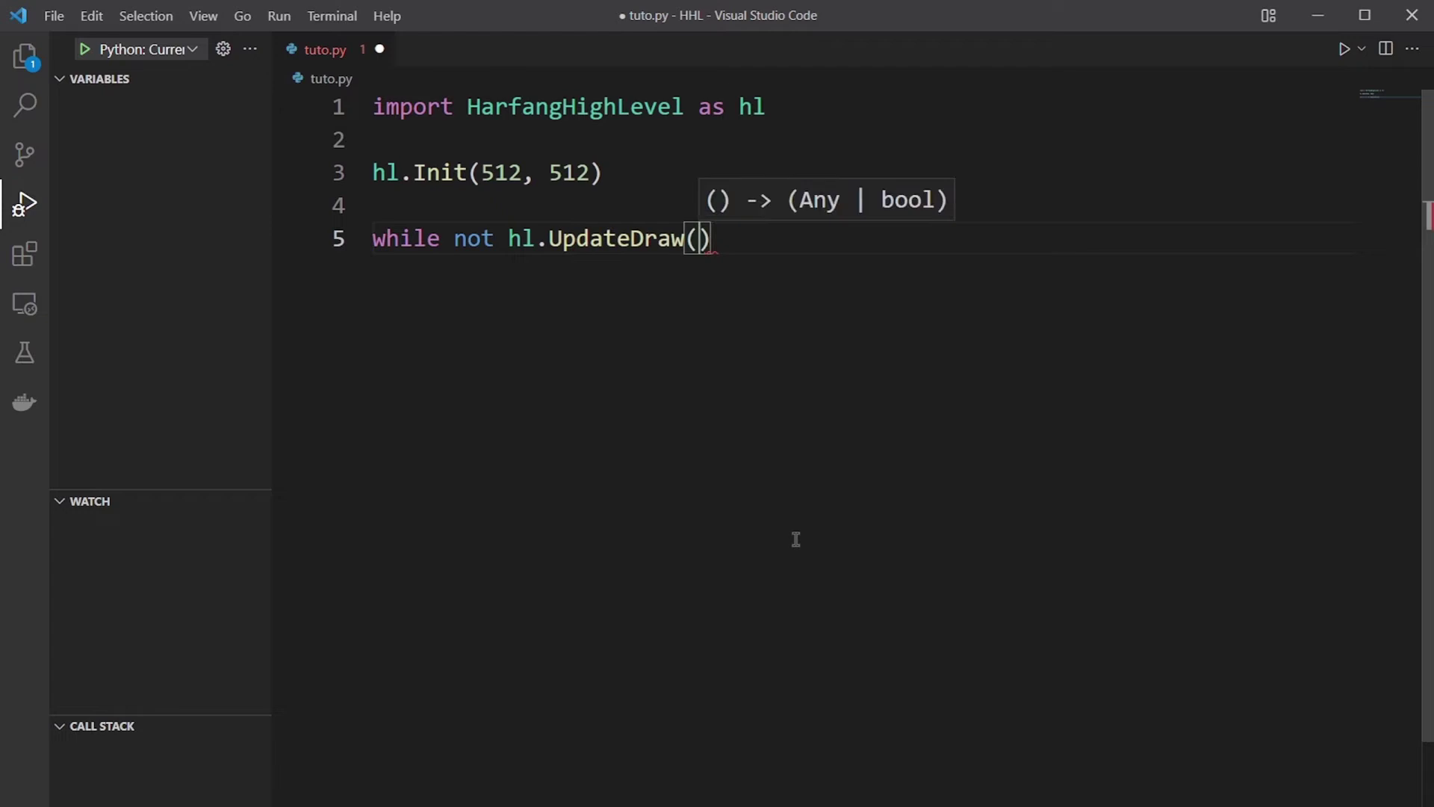
pyautogui.write('):')
pyautogui.press('Return')
pyautogui.write('if ')
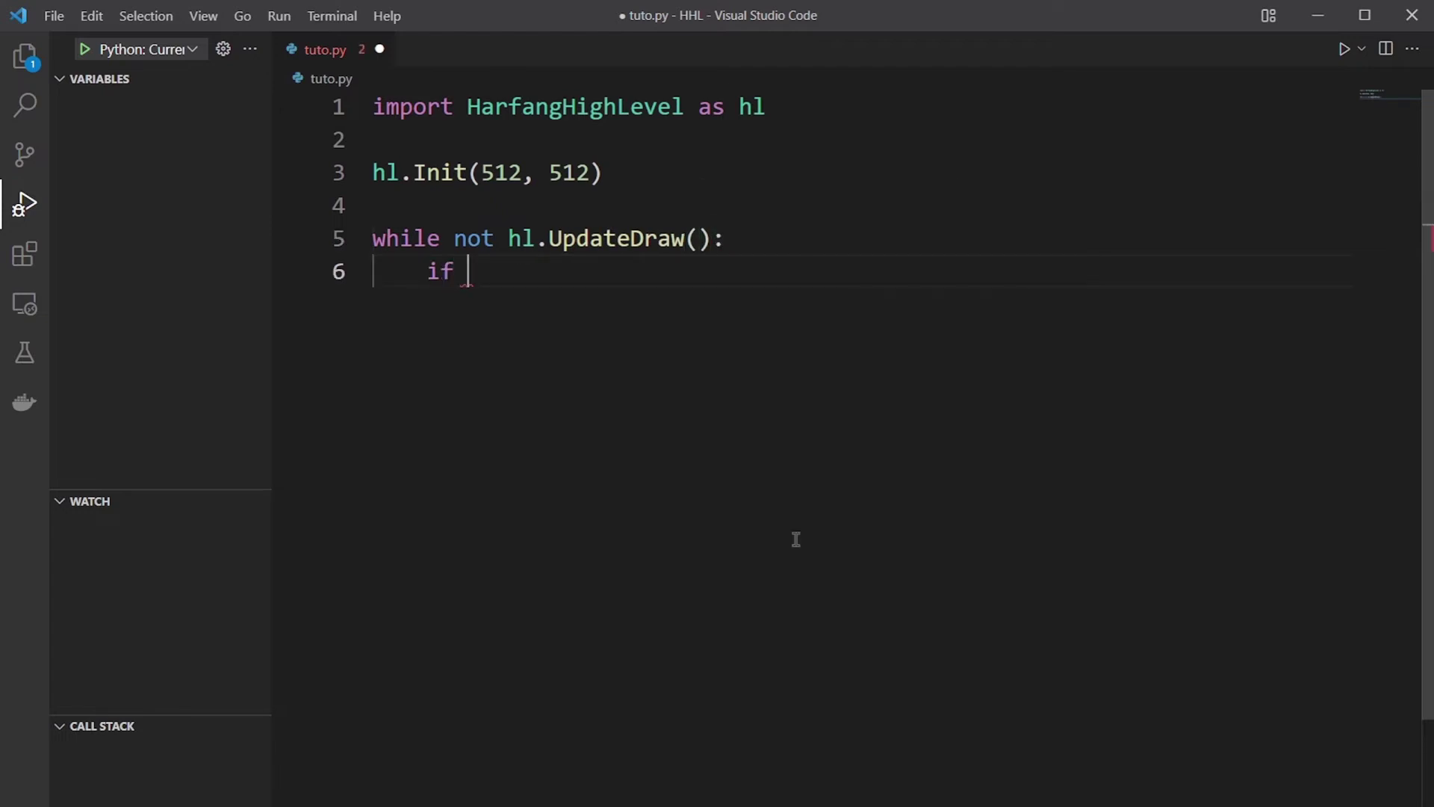
pyautogui.write('hl.Im')
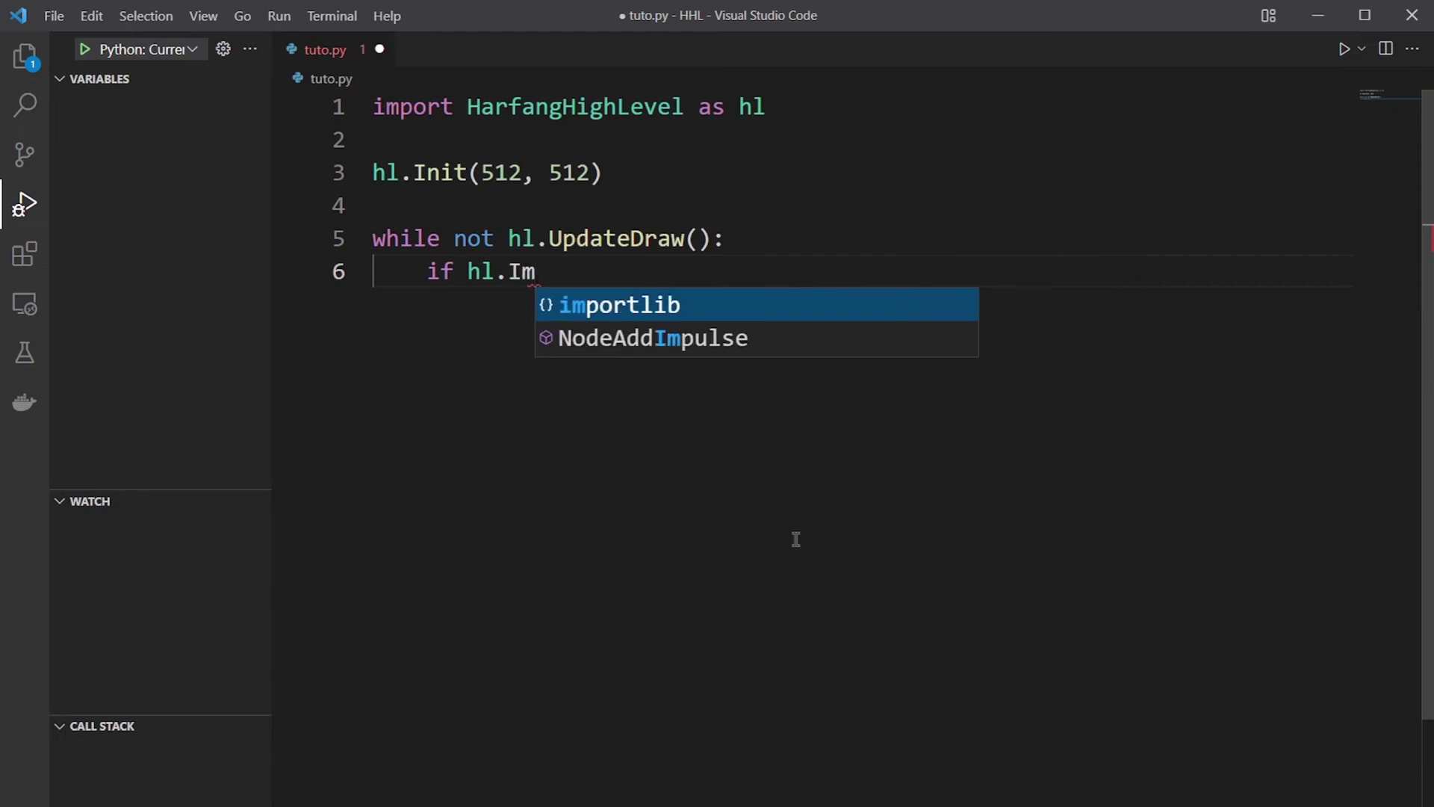
pyautogui.write('g')
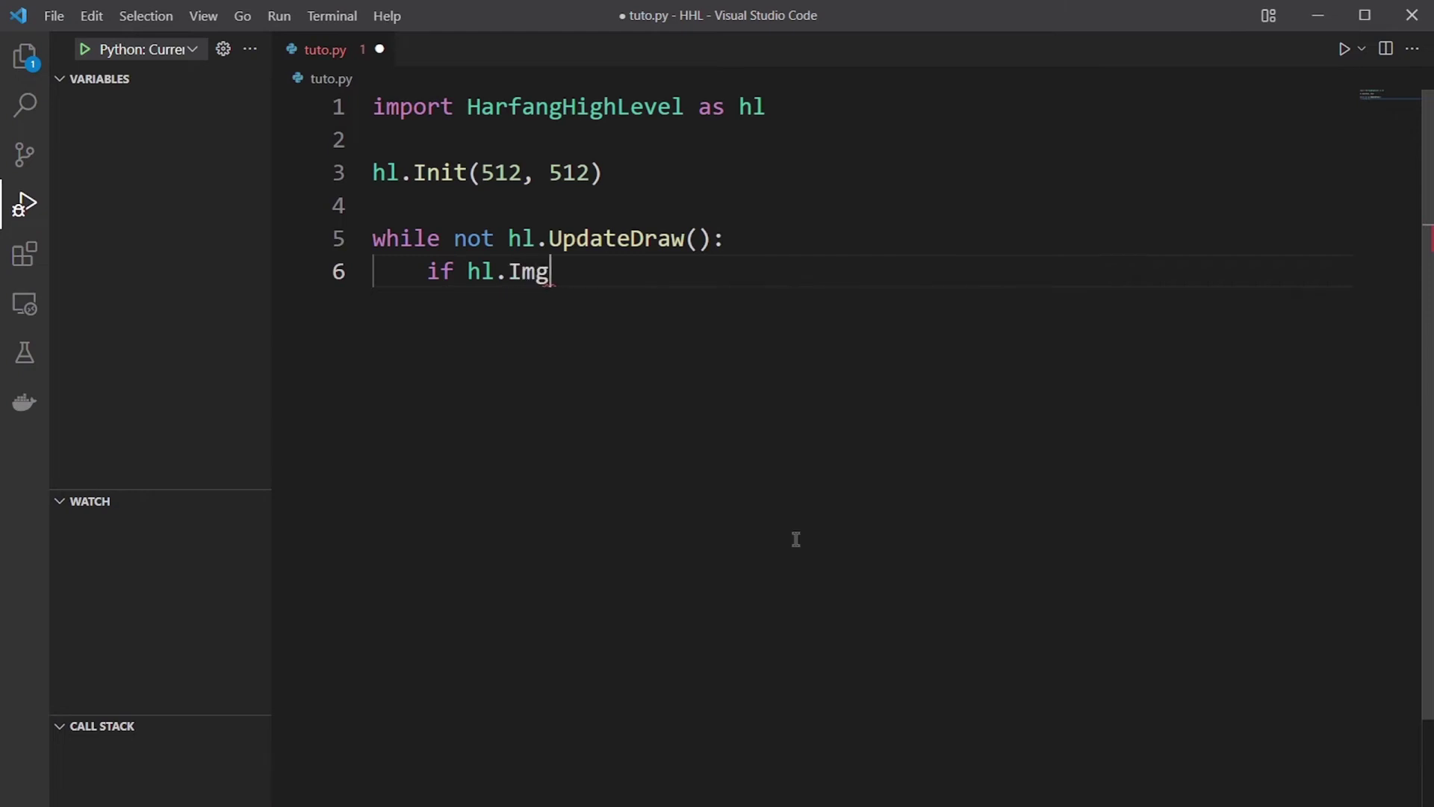
pyautogui.write('GuiBegin(')
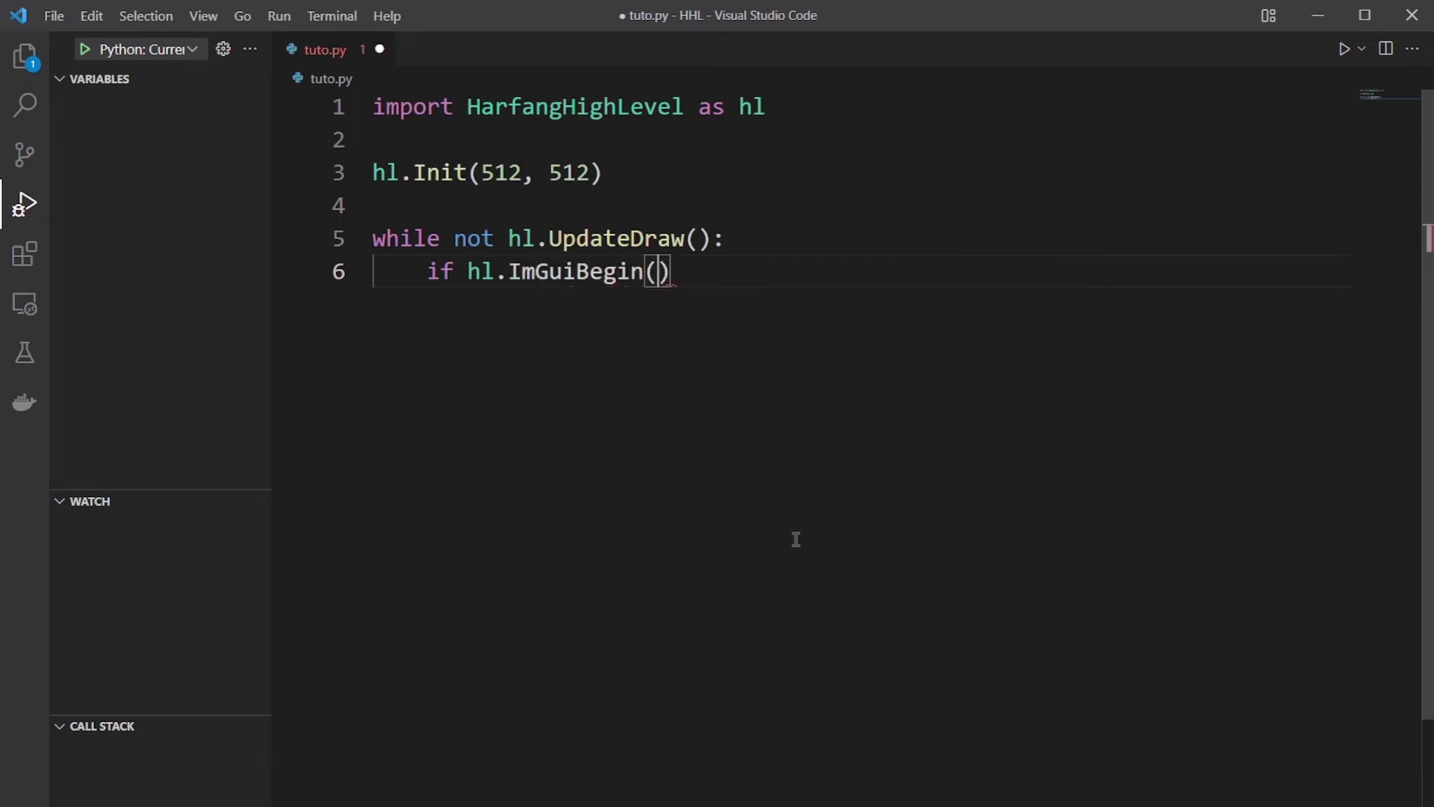
pyautogui.write('"Win')
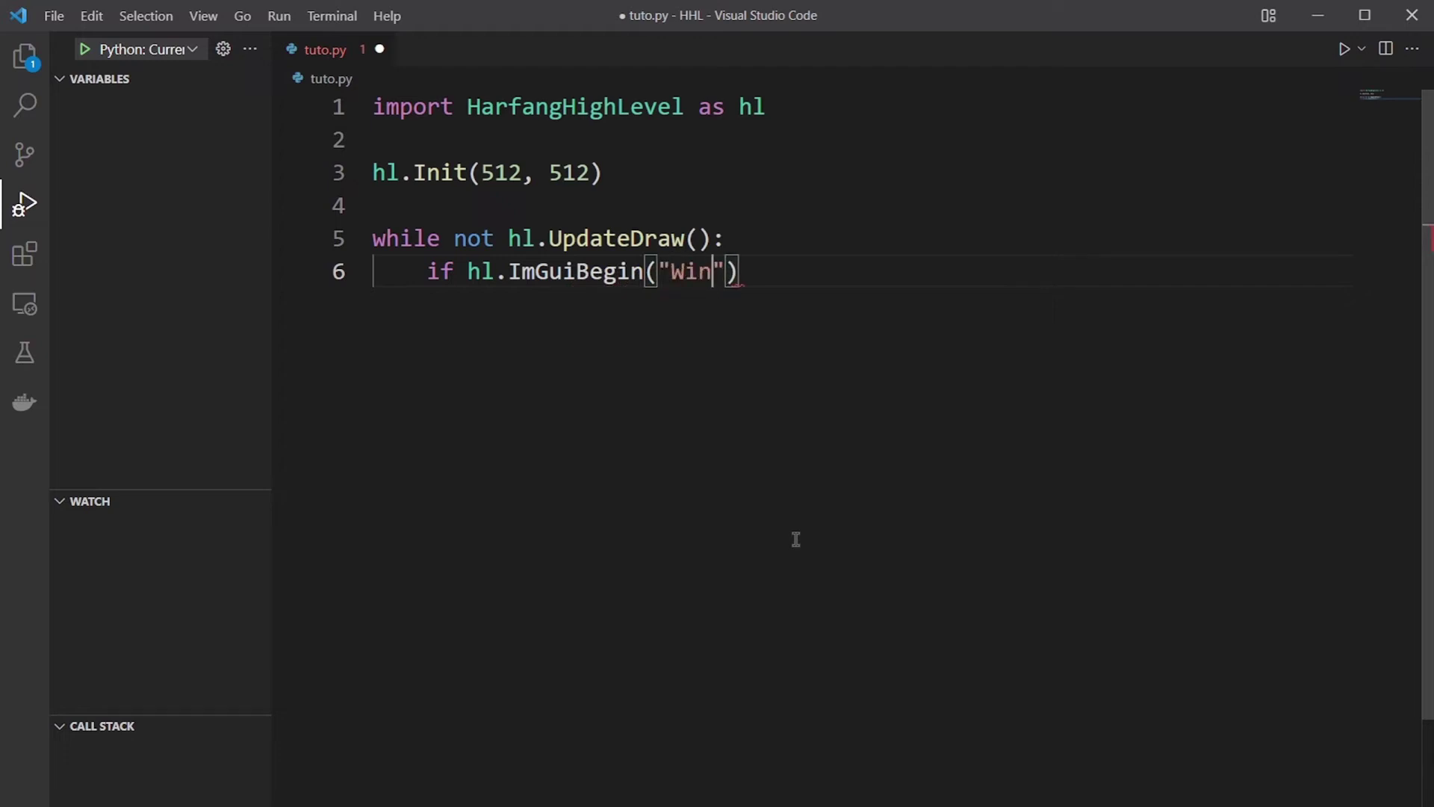
pyautogui.write('dow')
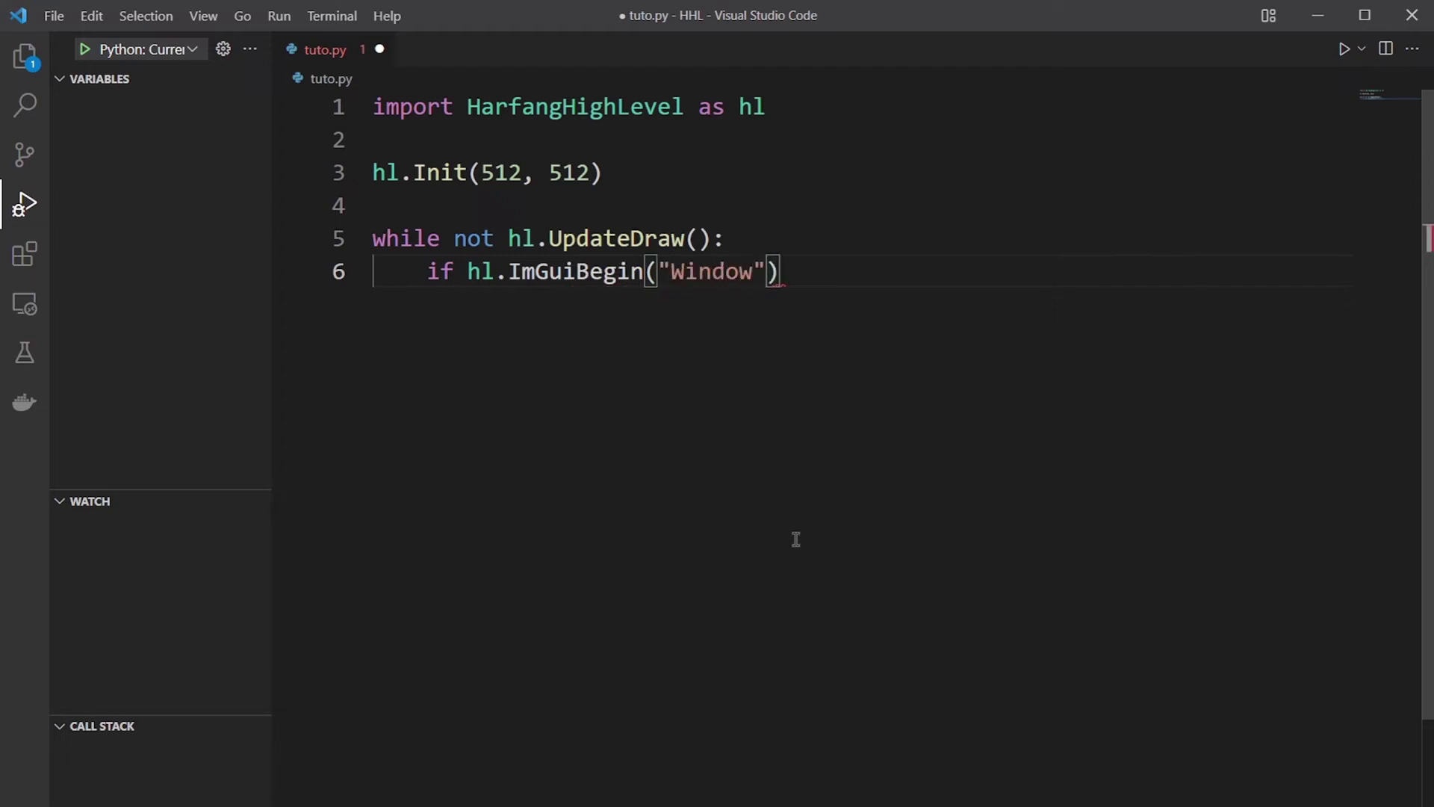
pyautogui.write(':')
# Step: Add hl.ImGuiBegin("Window"), hl.ImGuiText("Hello World!") and hl.ImGuiEnd(), then save and run
pyautogui.press('Return')
pyautogui.write('hl')
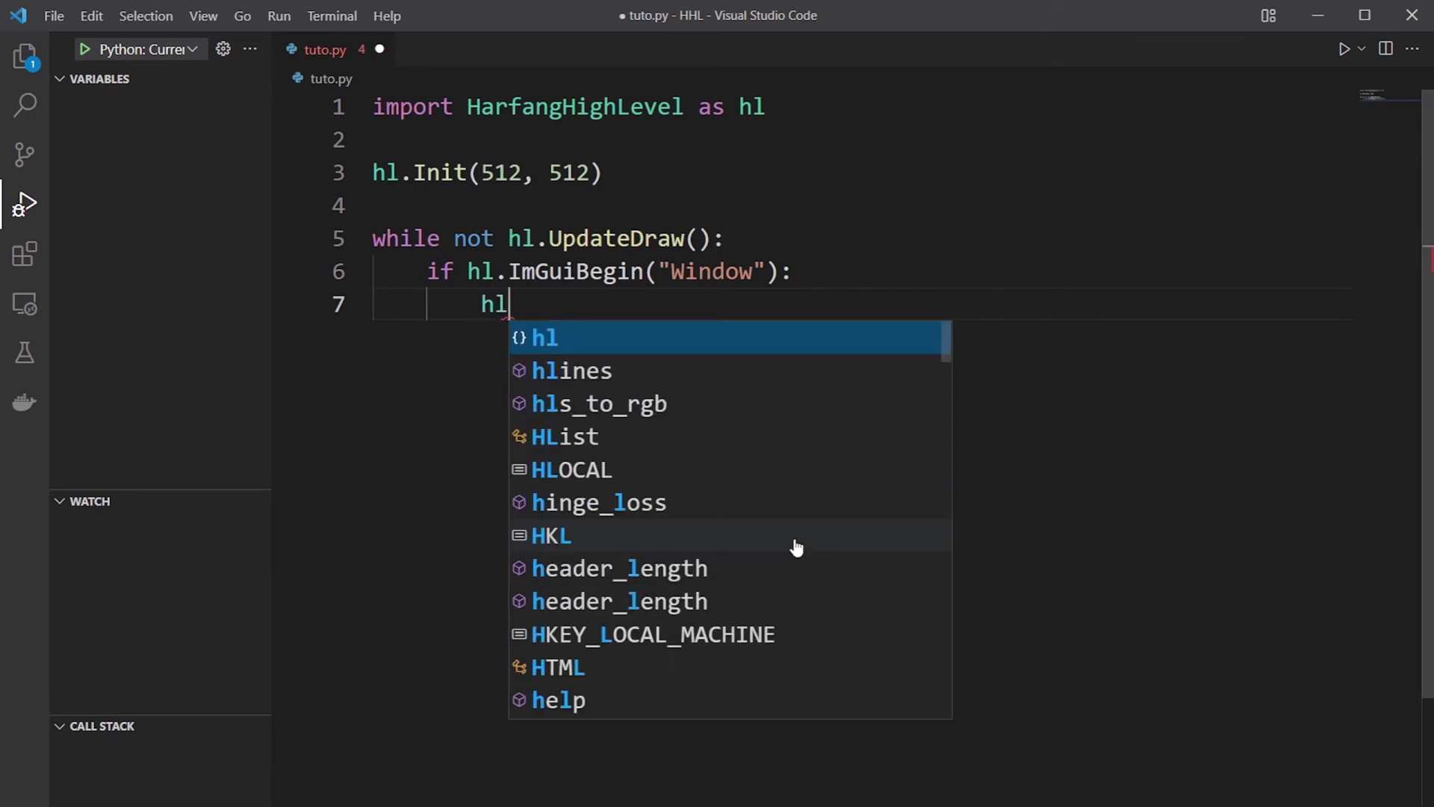
pyautogui.write('.Im')
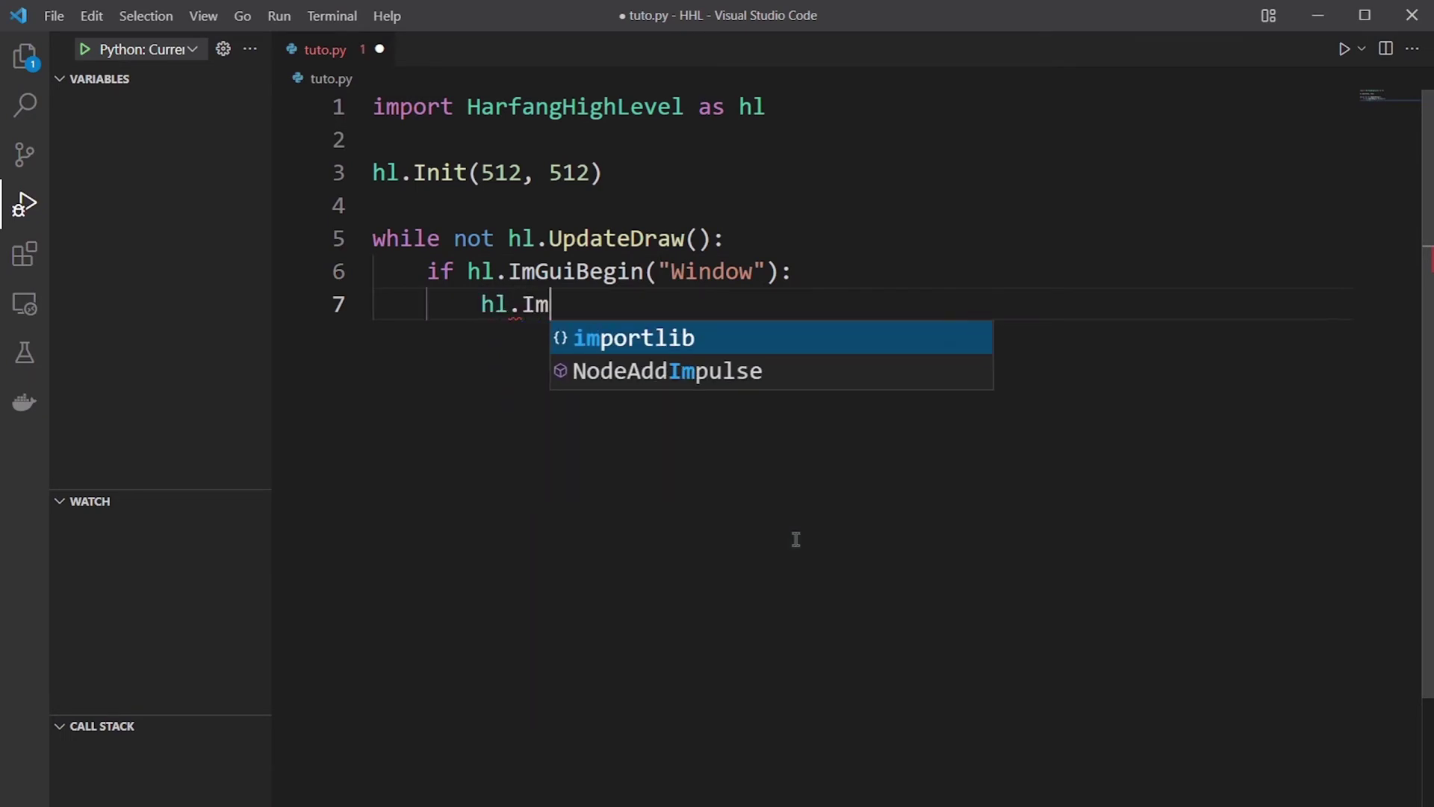
pyautogui.write('GuiText(')
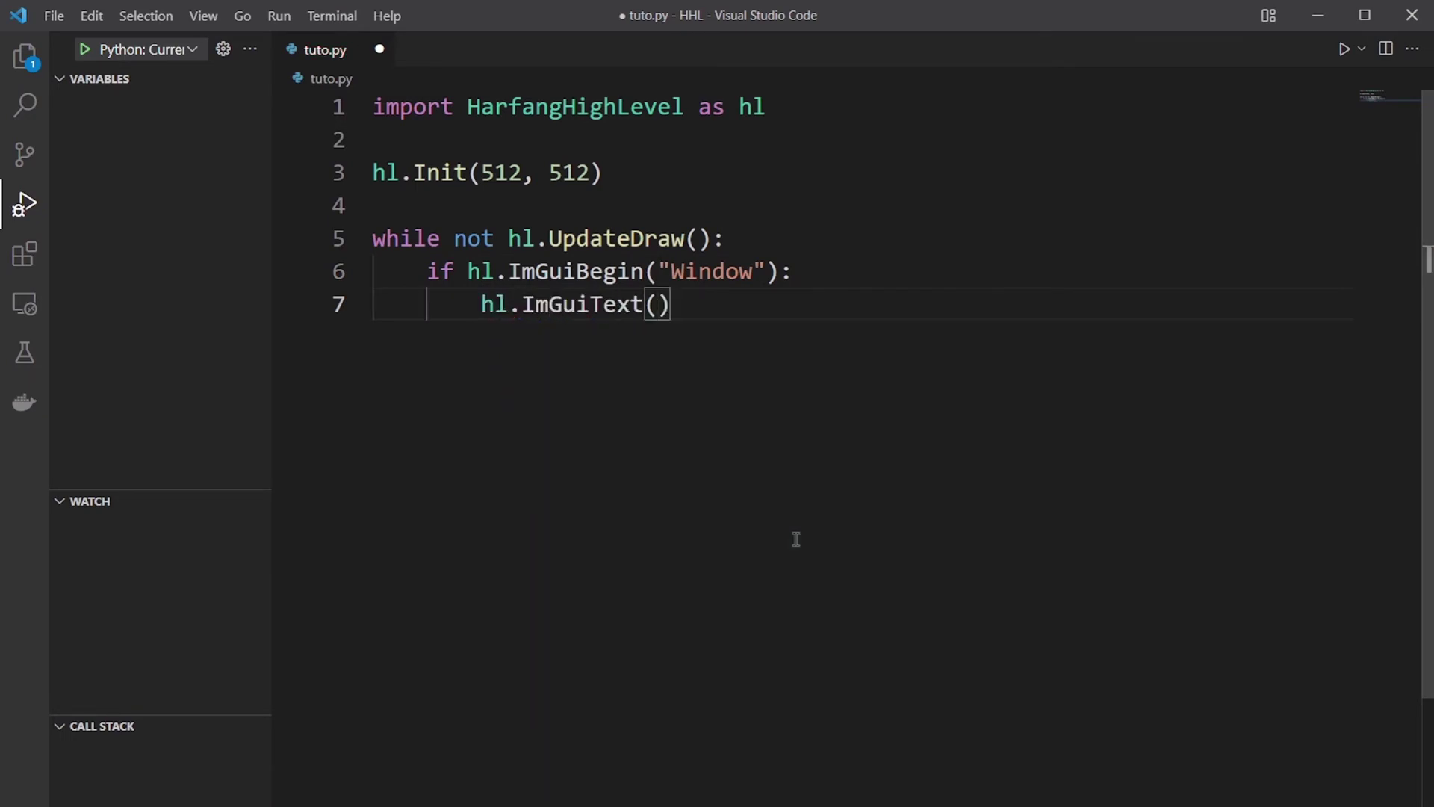
pyautogui.write('"Hel')
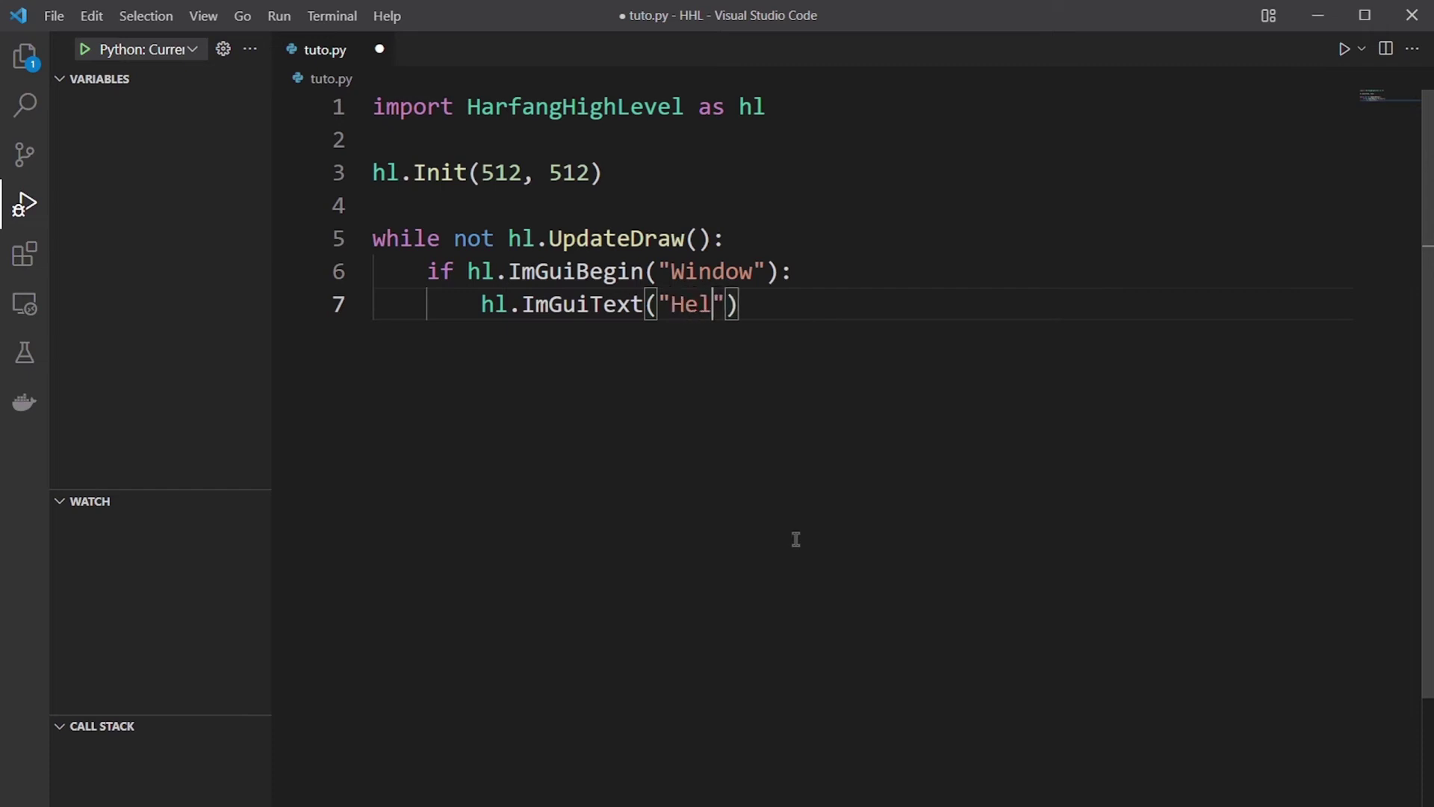
pyautogui.write('lo World')
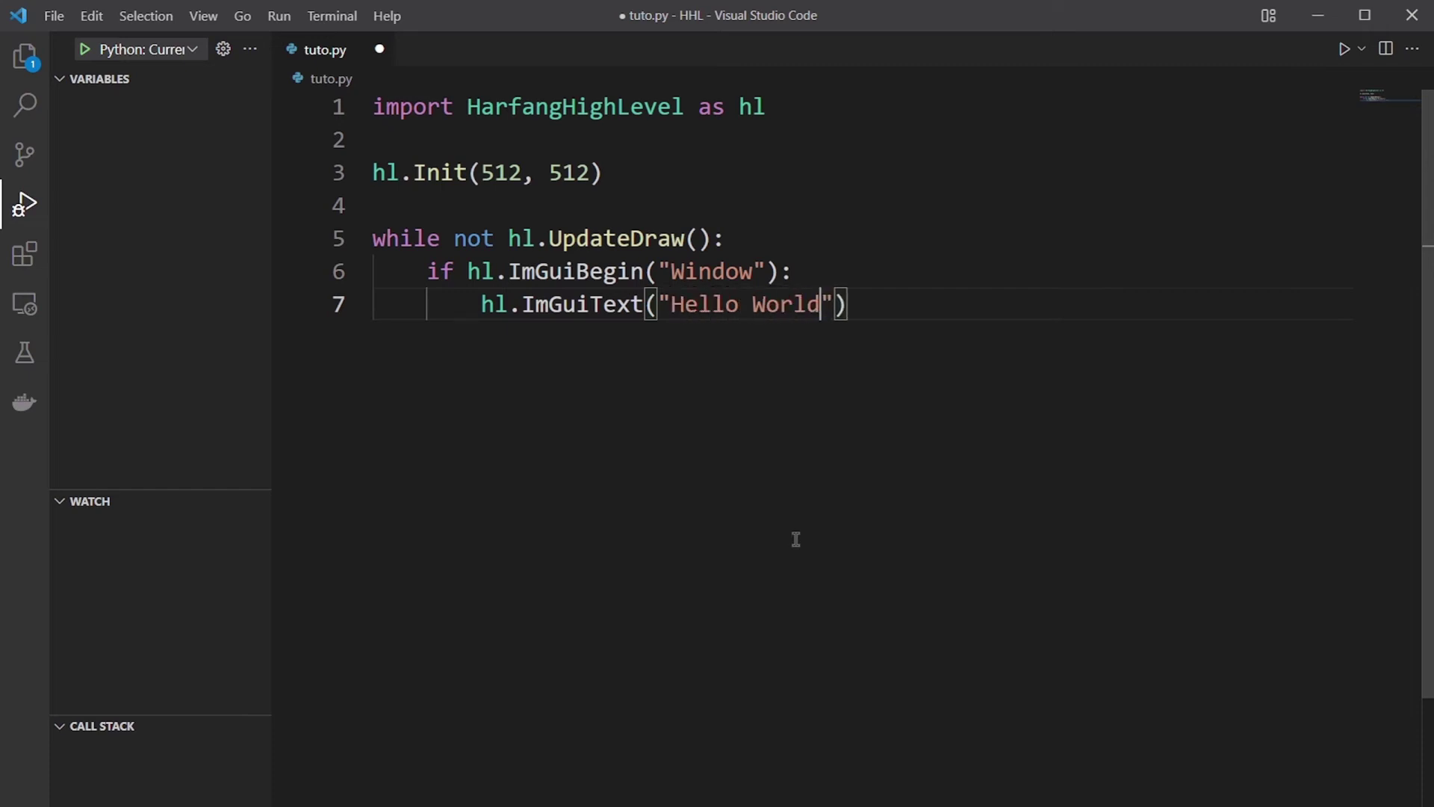
pyautogui.write('!')
pyautogui.press('End')
pyautogui.press('Return')
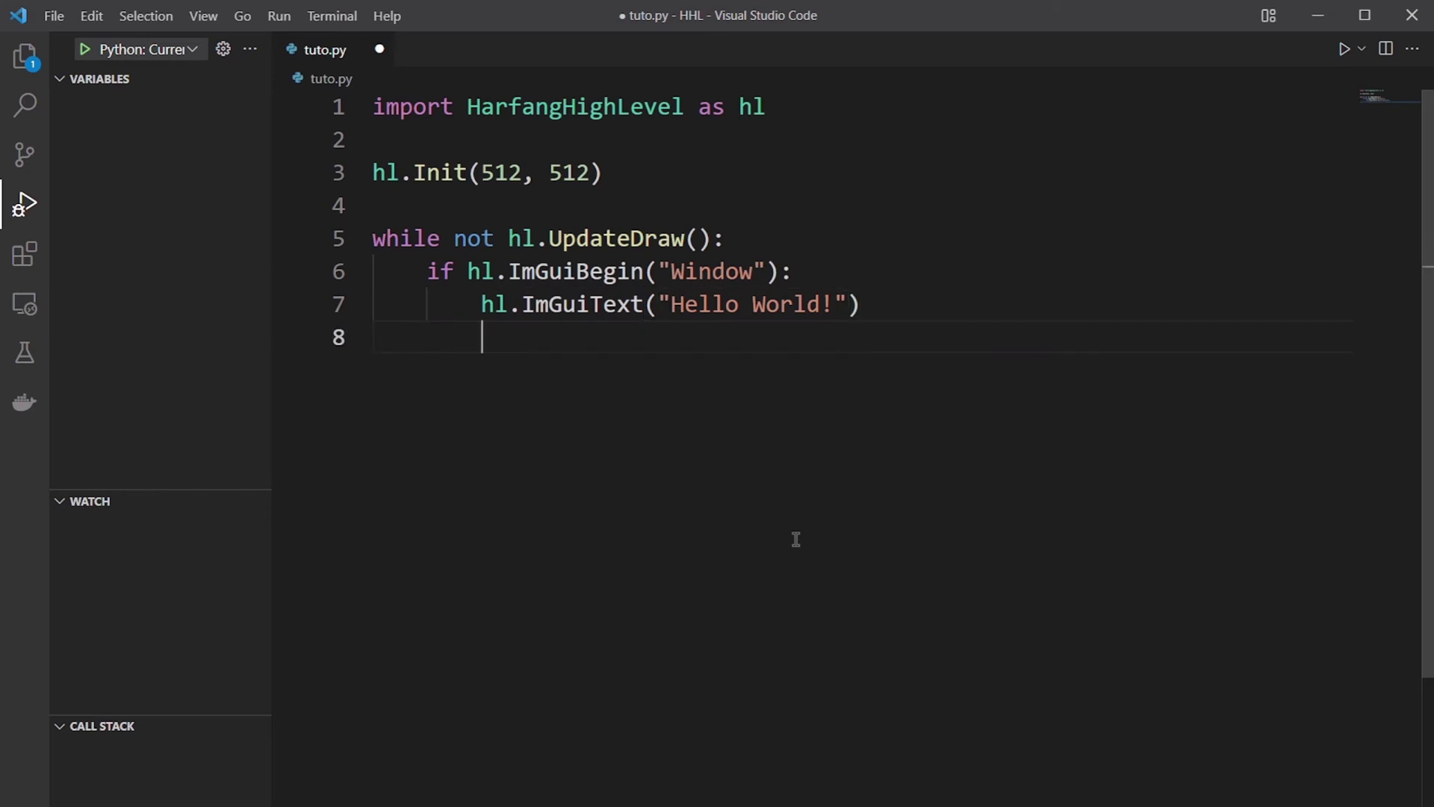
pyautogui.write('hl')
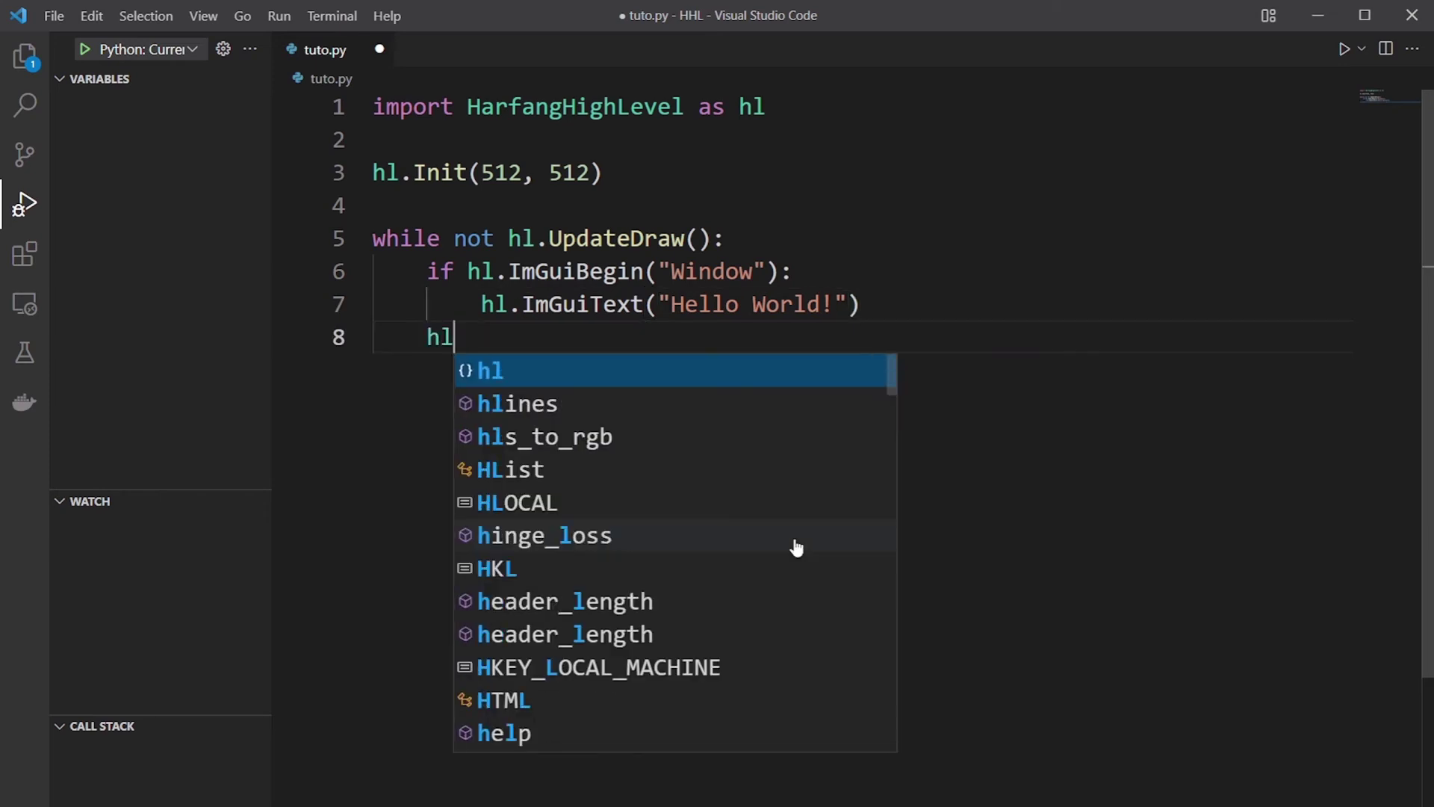
pyautogui.write('.ImGuiEn')
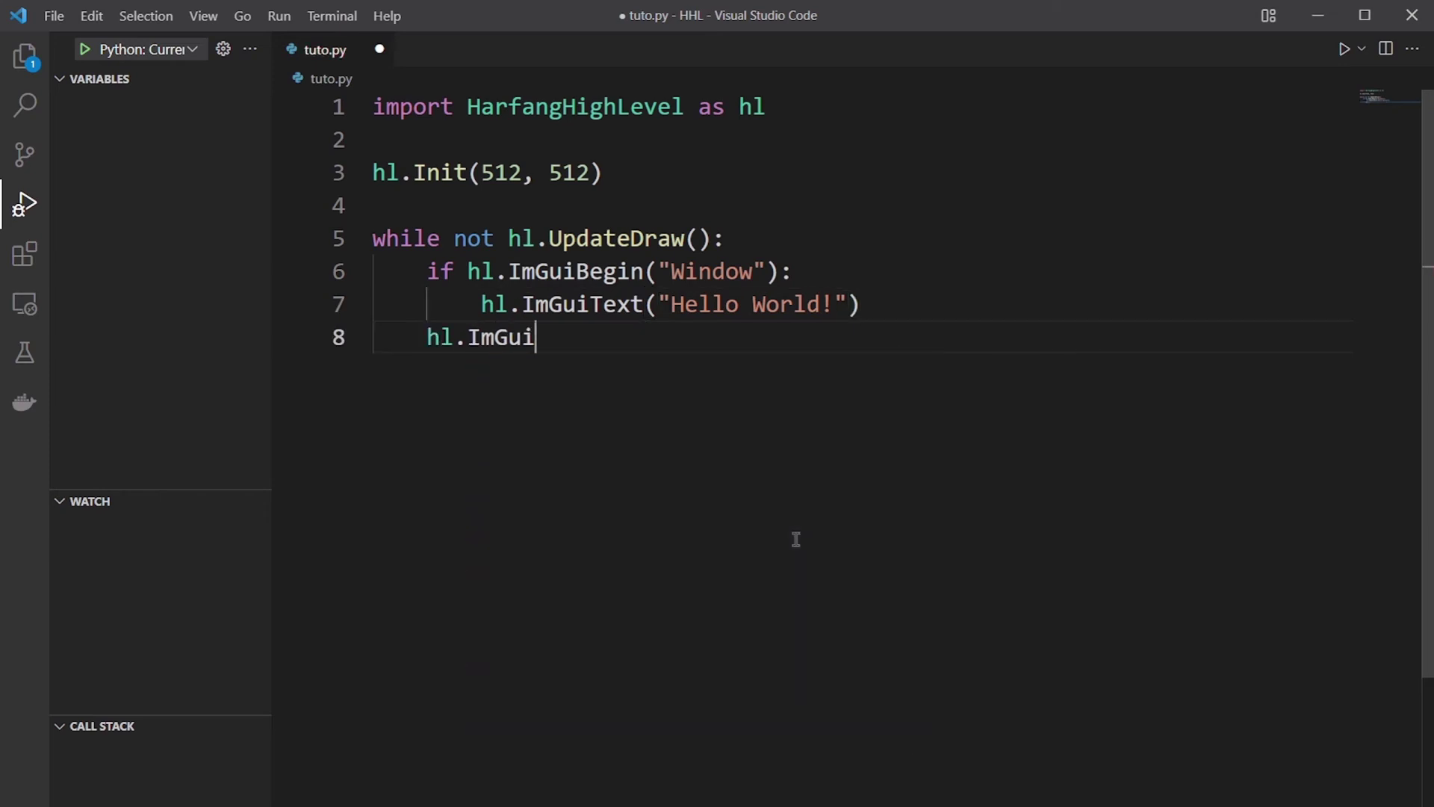
pyautogui.write('d()')
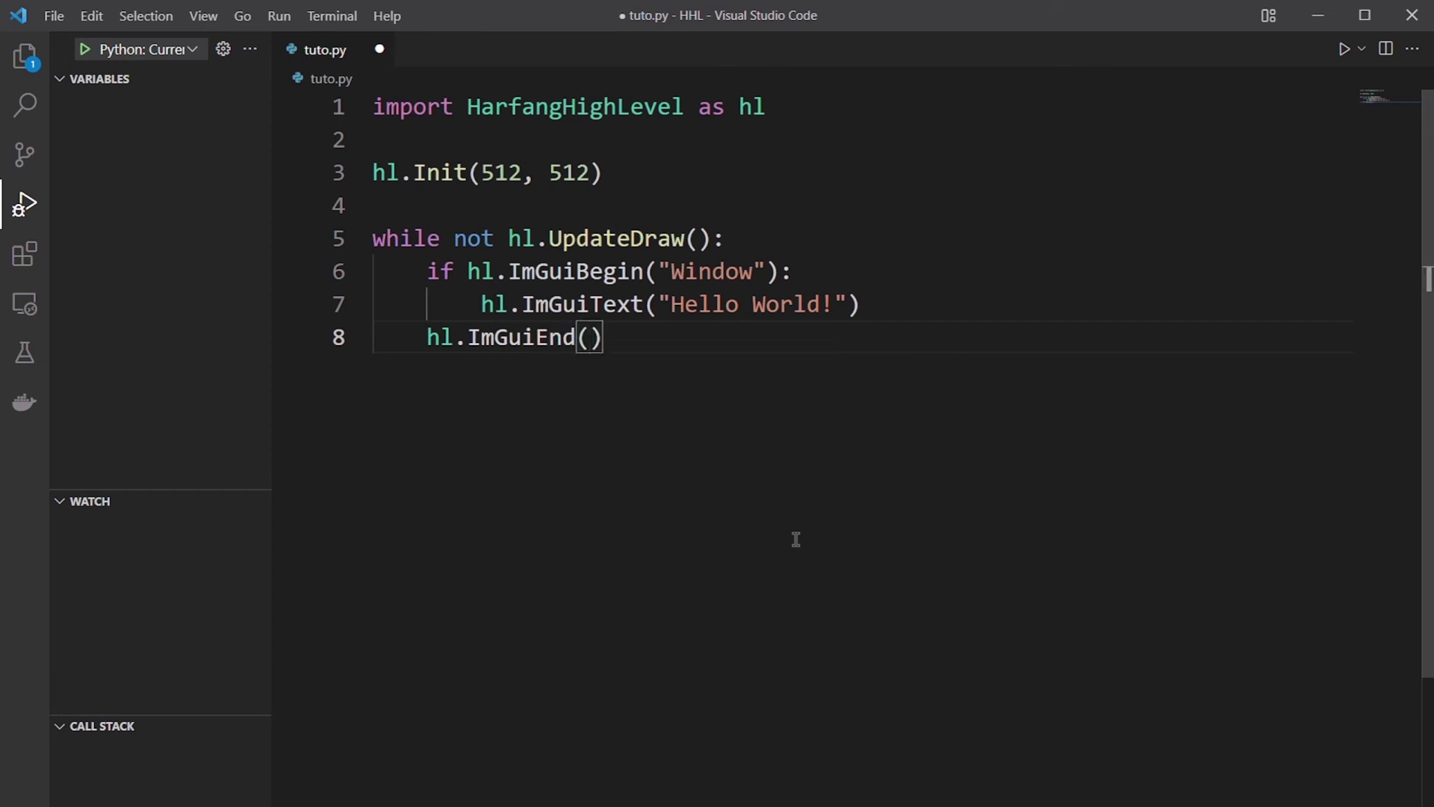
pyautogui.press('F5')
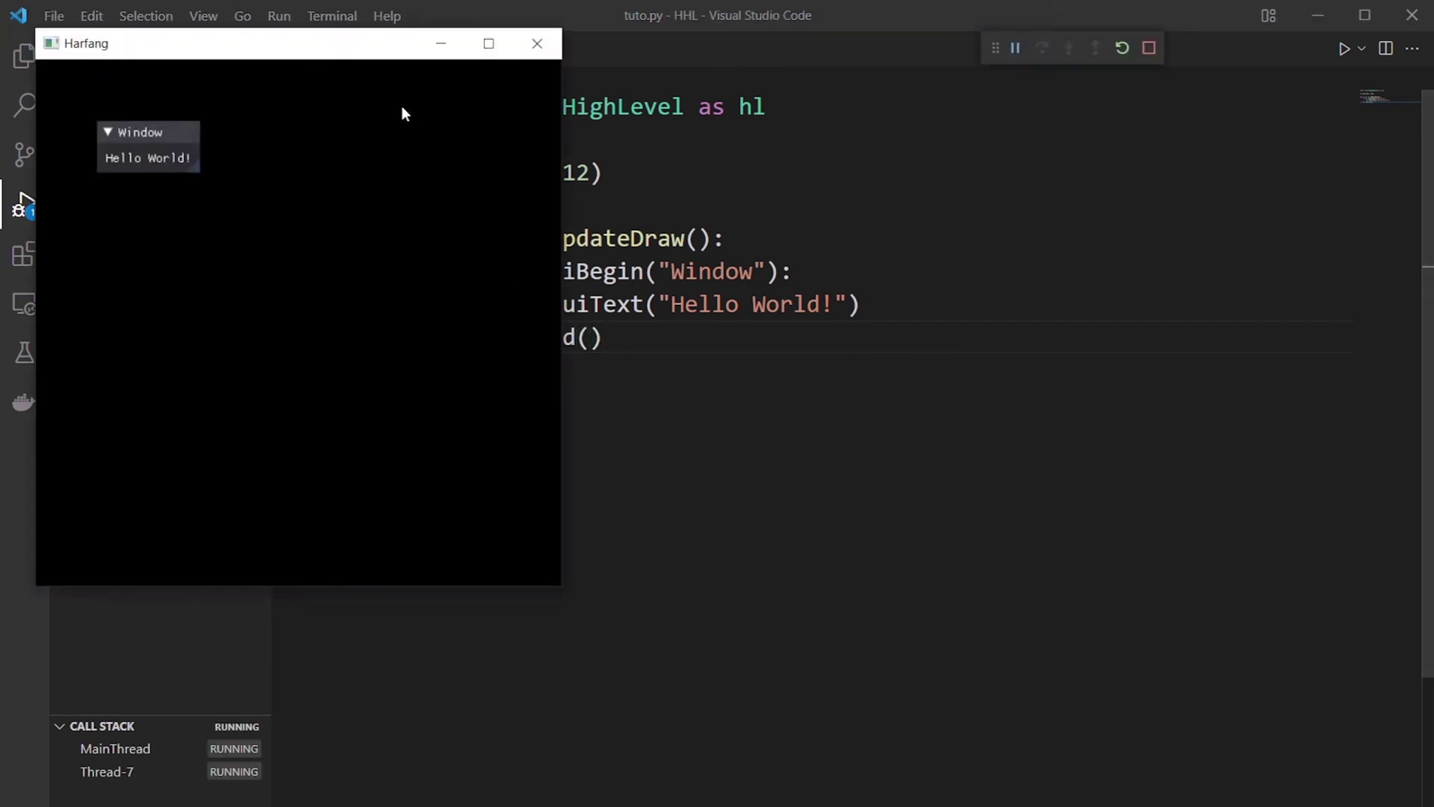
# Step: Centre the Harfang window, then enlarge the ImGui 'Window' panel and shift it right
pyautogui.moveTo(359, 52); pyautogui.dragTo(732, 70)
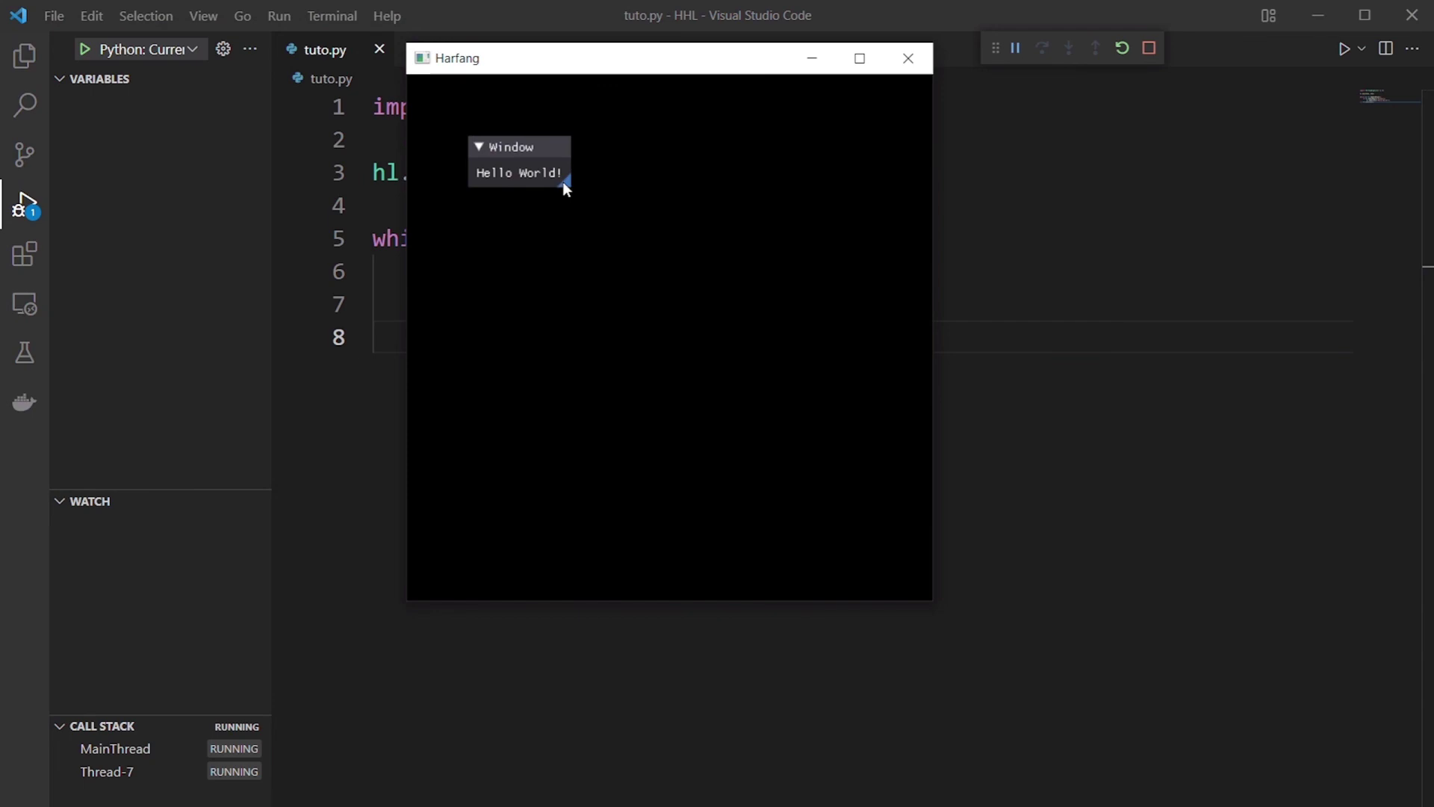
pyautogui.moveTo(563, 182); pyautogui.dragTo(693, 235)
pyautogui.moveTo(632, 181)
pyautogui.mouseDown()
pyautogui.moveTo(769, 174)
pyautogui.moveTo(655, 206)
pyautogui.mouseUp()
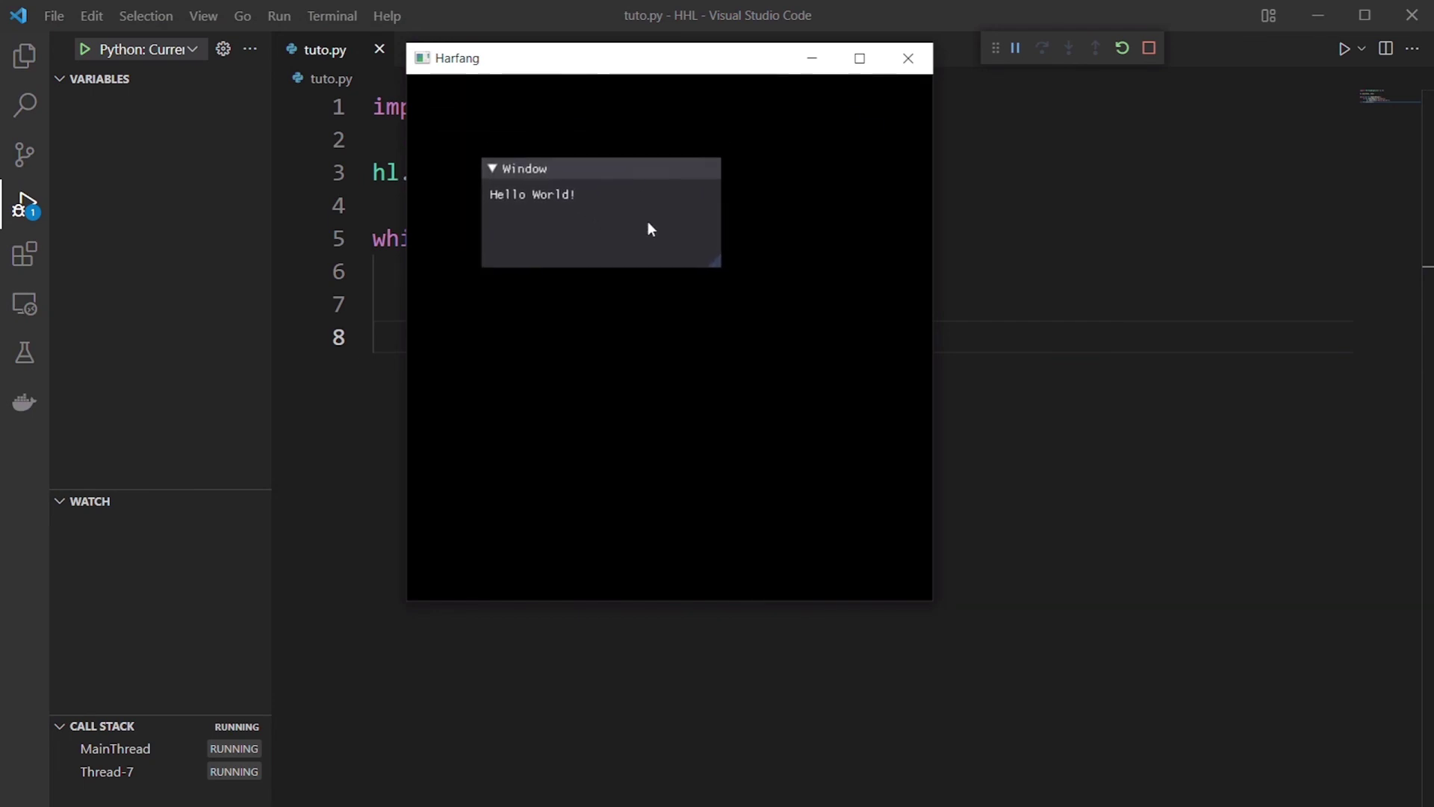